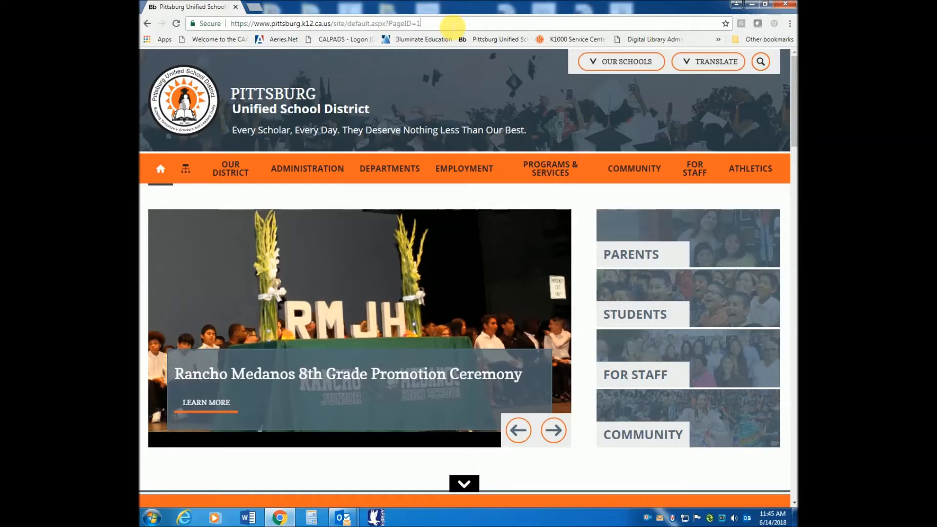
# - Go to the district's Parents portals page and open the Aeries Parent Portal login
pyautogui.click(630, 252)
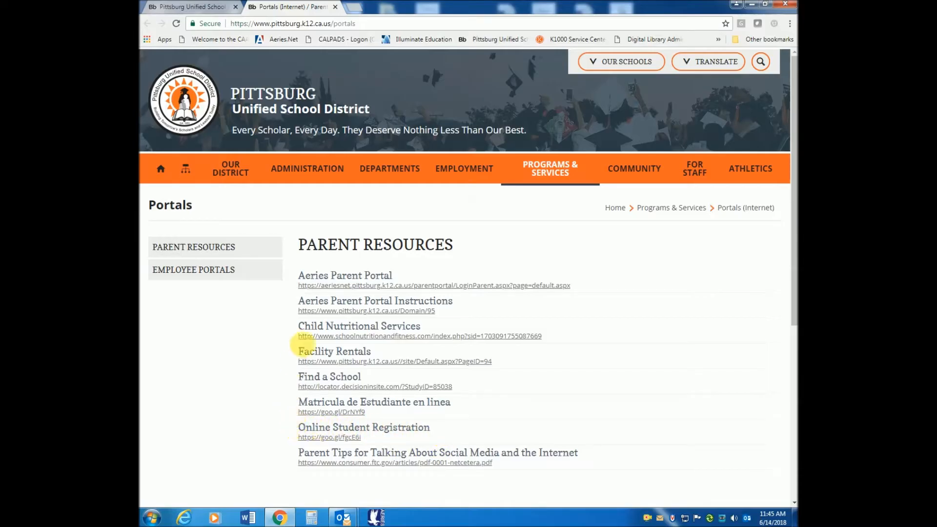
pyautogui.click(360, 287)
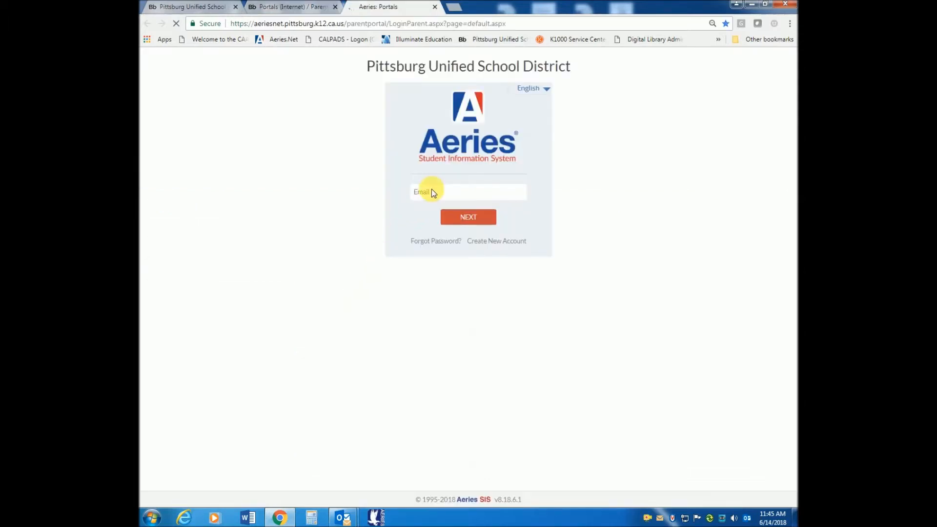
# - Keep the page in English and sign in with the parent account email and password
pyautogui.click(433, 193)
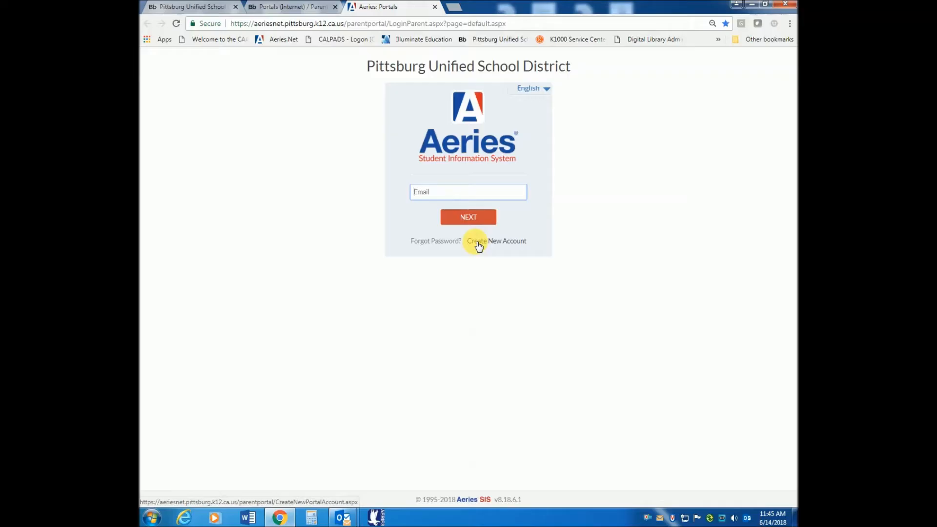
pyautogui.click(548, 90)
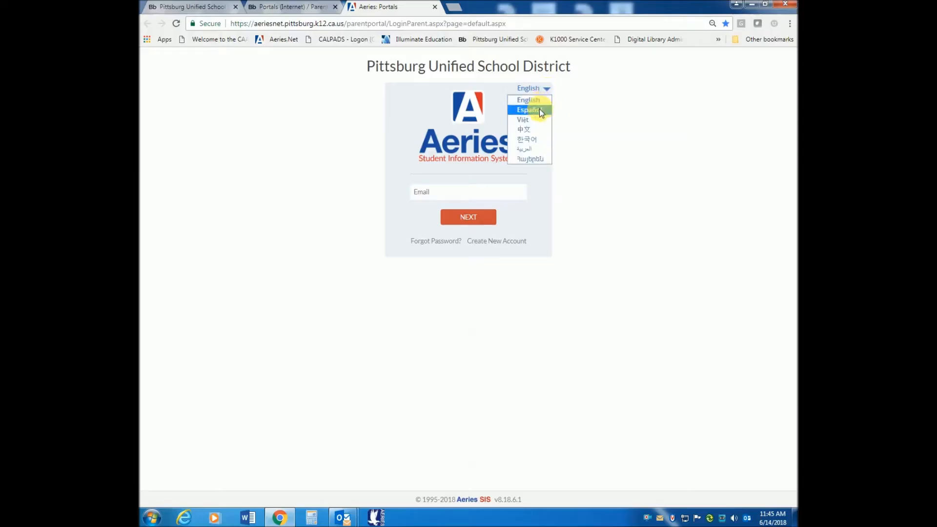
pyautogui.click(564, 86)
pyautogui.click(437, 194)
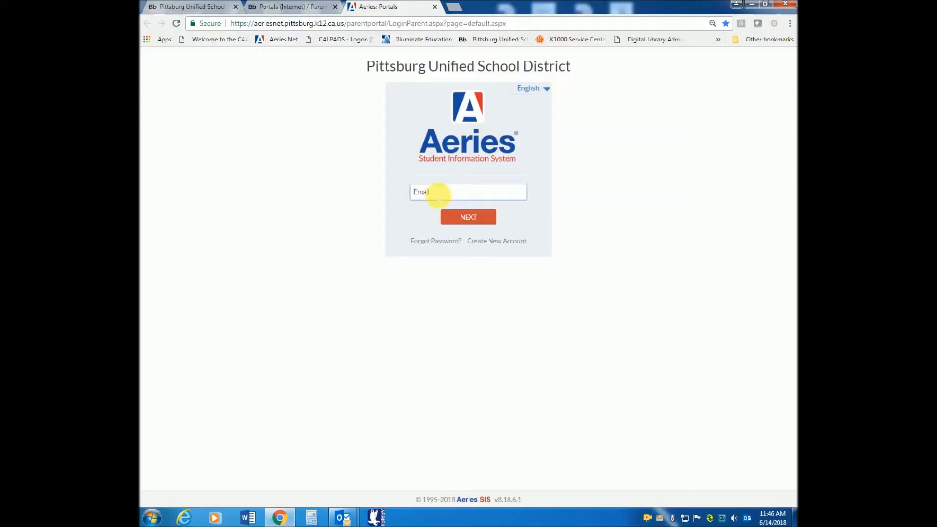
pyautogui.click(467, 219)
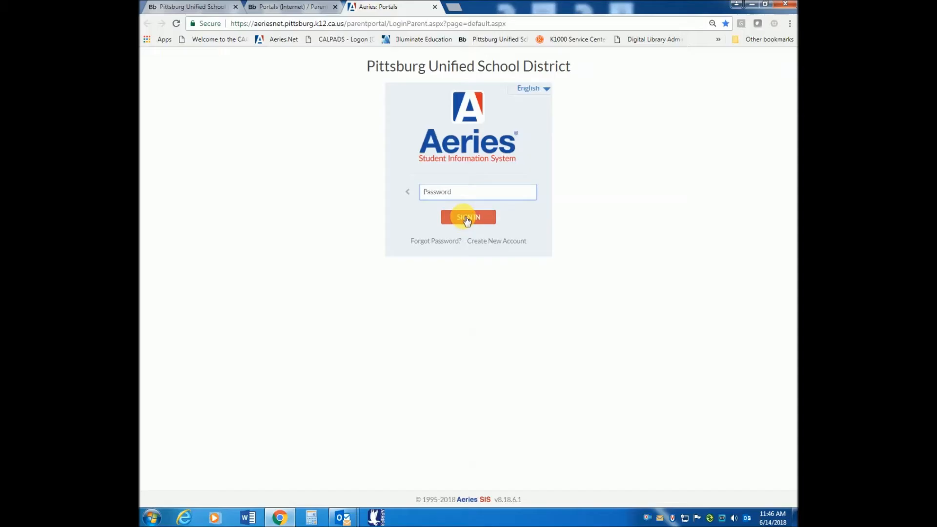
pyautogui.write('*********')
pyautogui.click(467, 218)
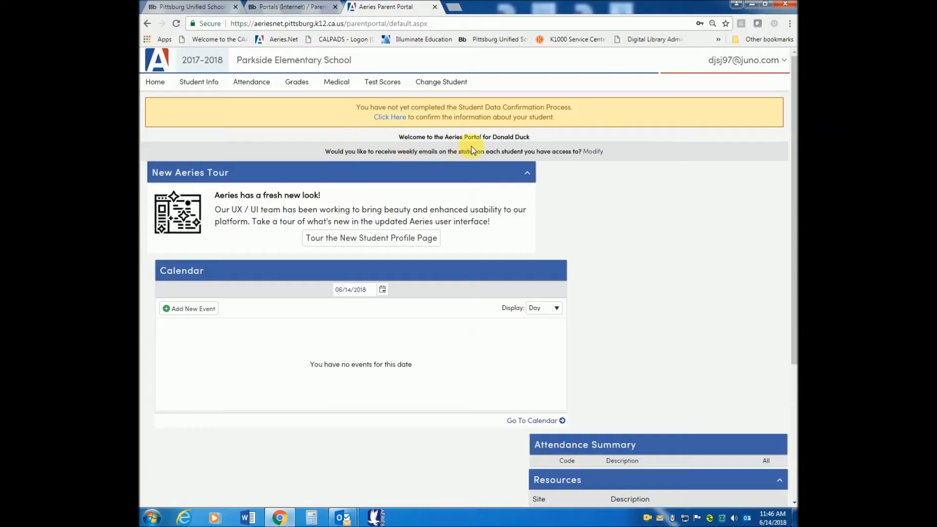
# - Dismiss the weekly email prompt and start the Student Data Confirmation from the yellow banner
pyautogui.click(592, 151)
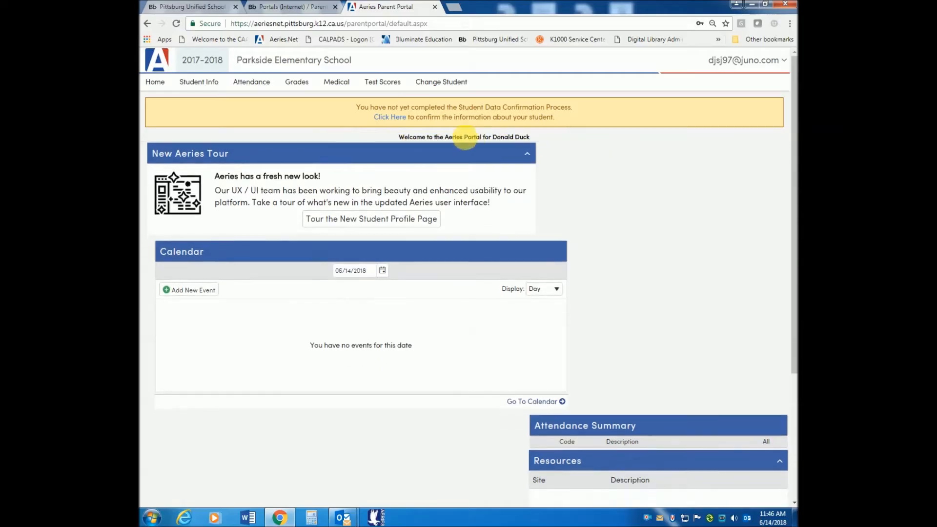
pyautogui.click(388, 117)
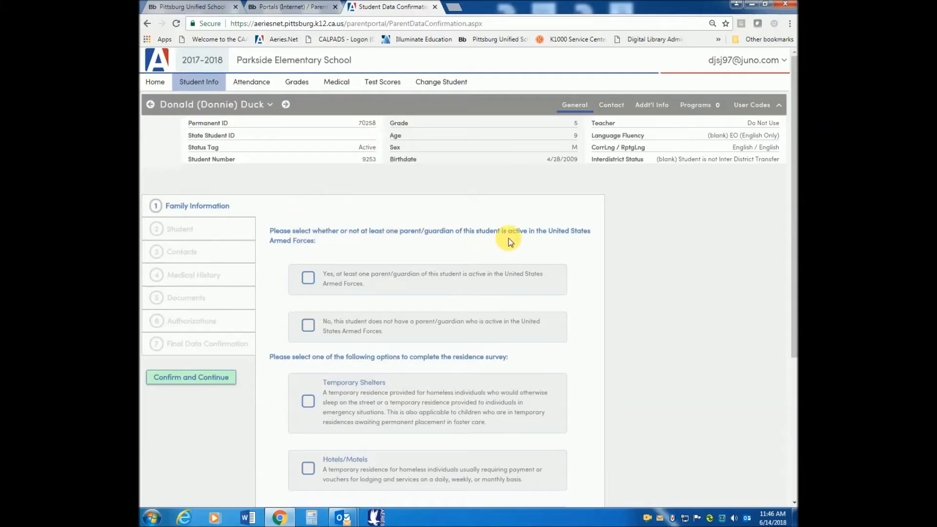
# - Answer Yes to Armed Forces and 'None of the above' for residence, then confirm
pyautogui.click(308, 277)
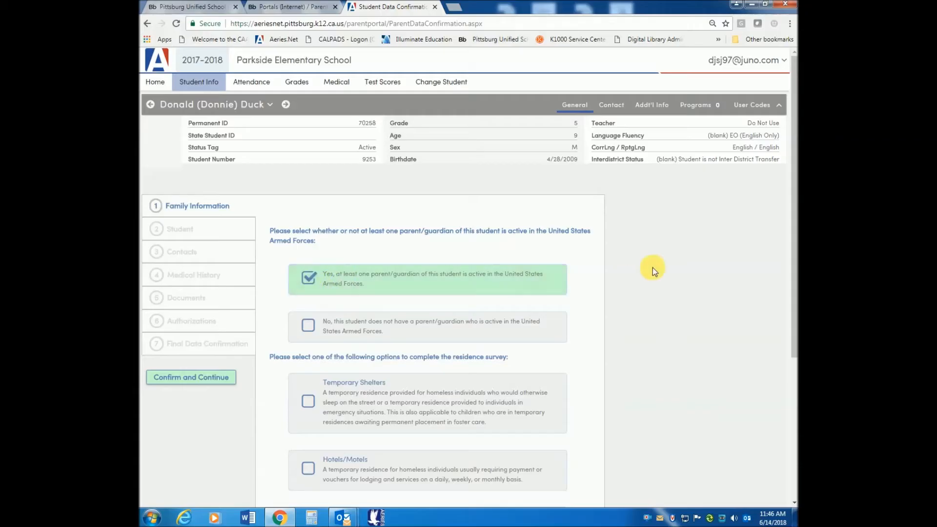
pyautogui.moveTo(792, 212); pyautogui.dragTo(777, 340)
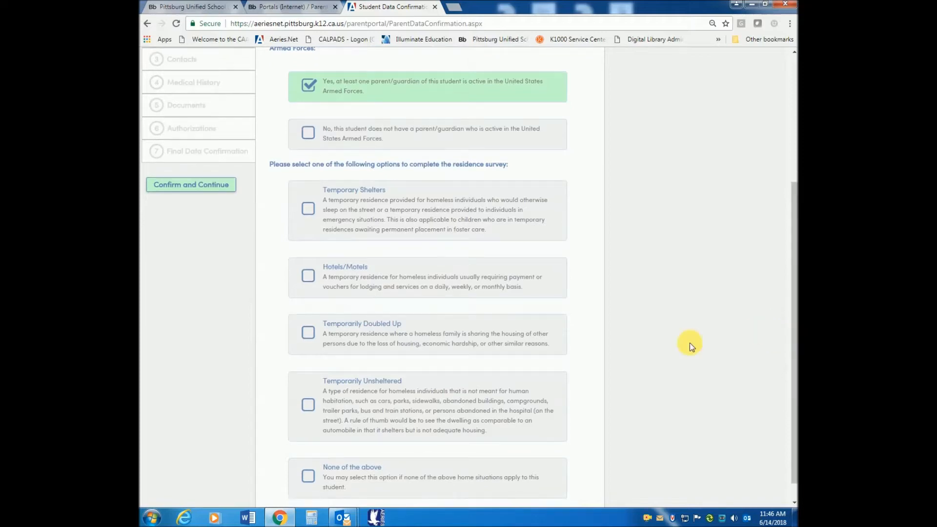
pyautogui.click(309, 473)
pyautogui.click(207, 185)
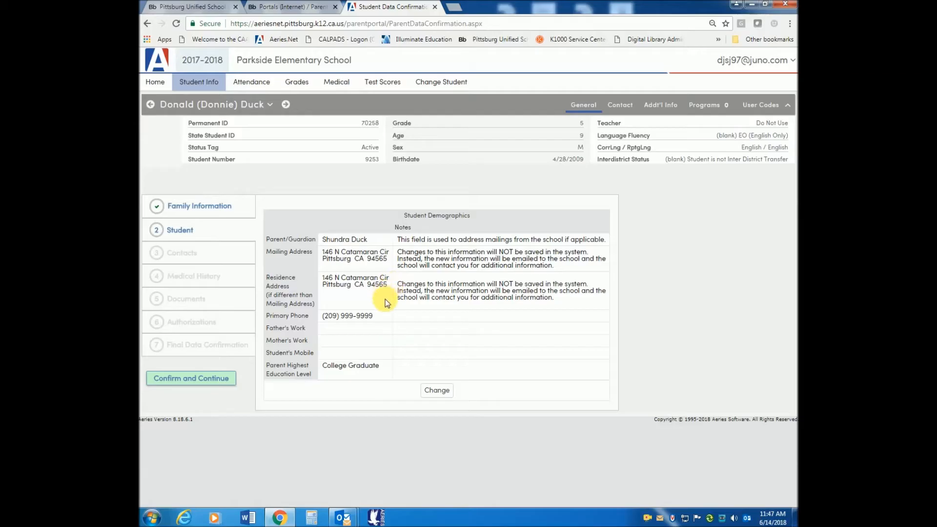
# - Add the father's work phone number to the student demographics, save, and confirm
pyautogui.click(444, 395)
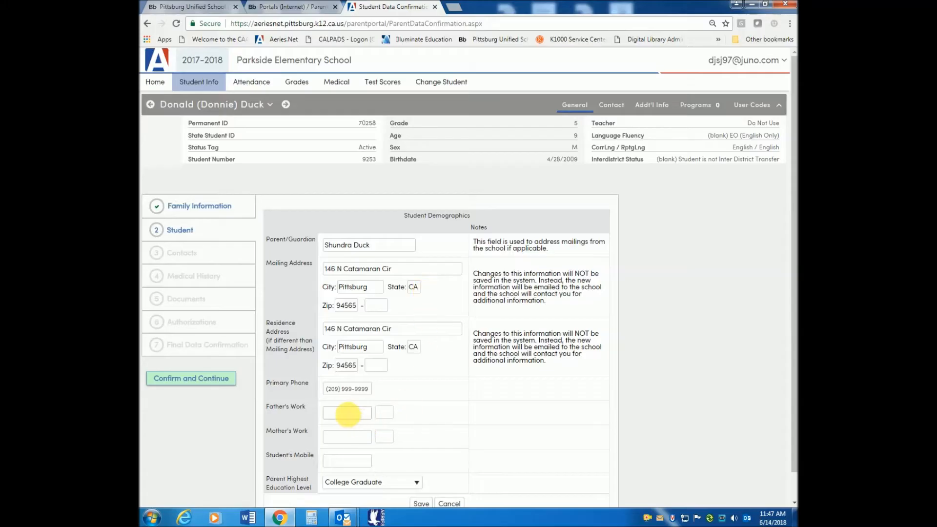
pyautogui.click(338, 413)
pyautogui.write('925) 555-5555')
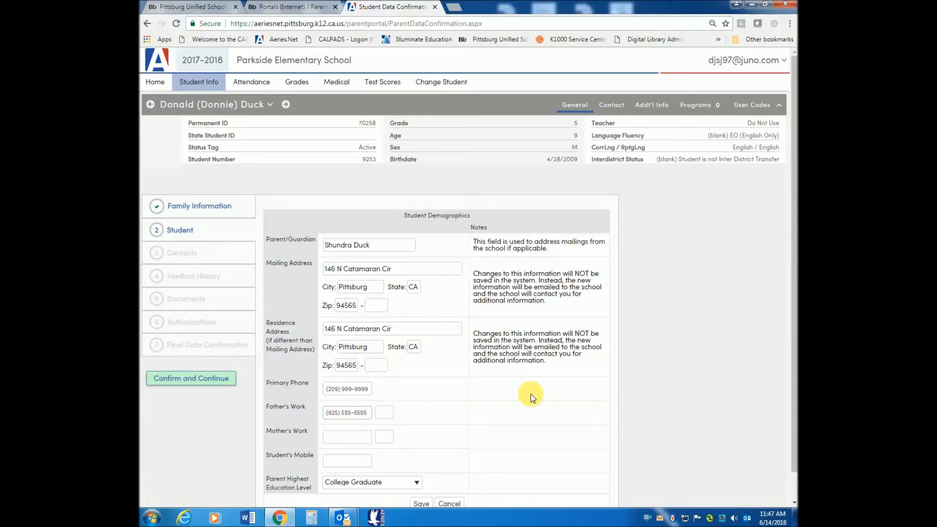
pyautogui.moveTo(791, 345); pyautogui.dragTo(787, 374)
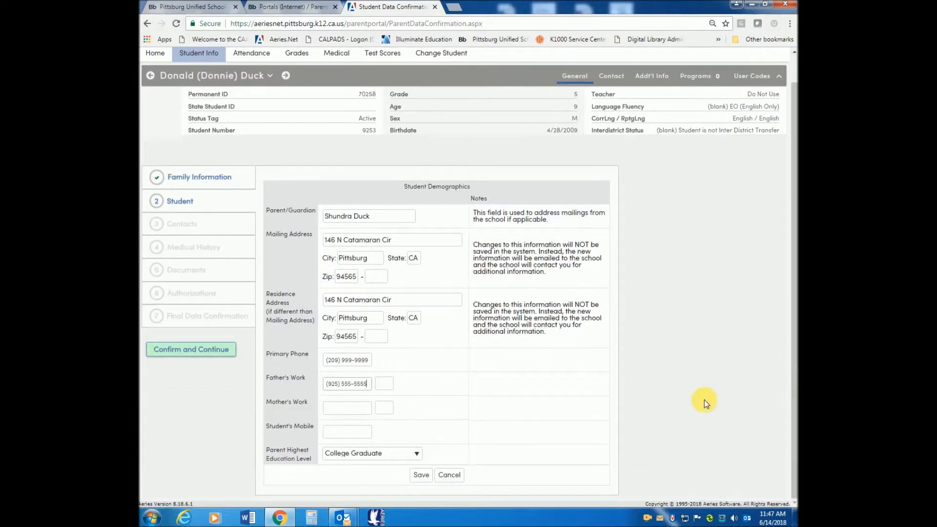
pyautogui.click(420, 475)
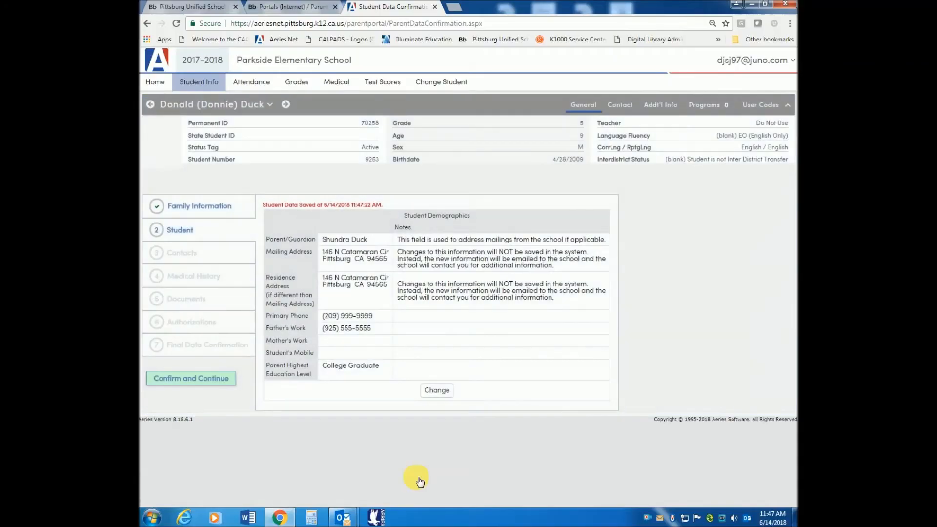
pyautogui.click(198, 381)
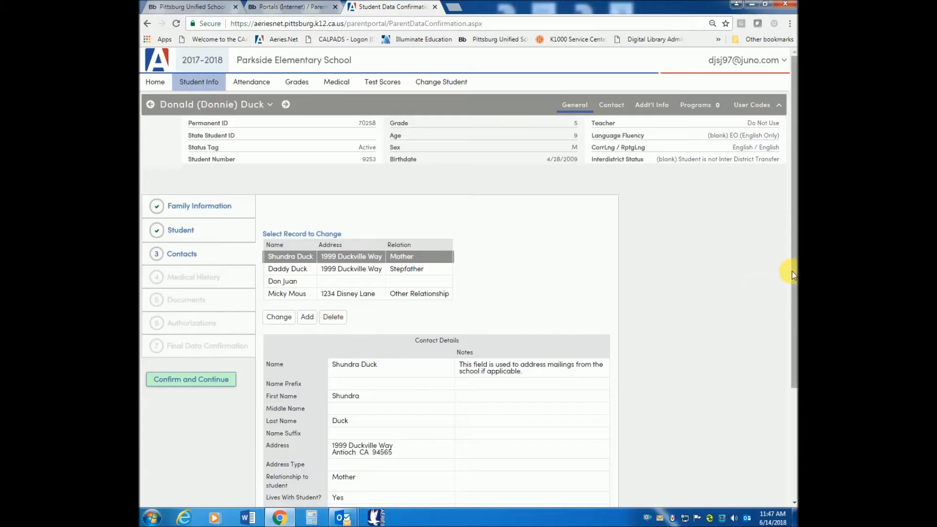
# - Review the four contact records and confirm the Contacts step
pyautogui.moveTo(792, 271); pyautogui.dragTo(784, 356)
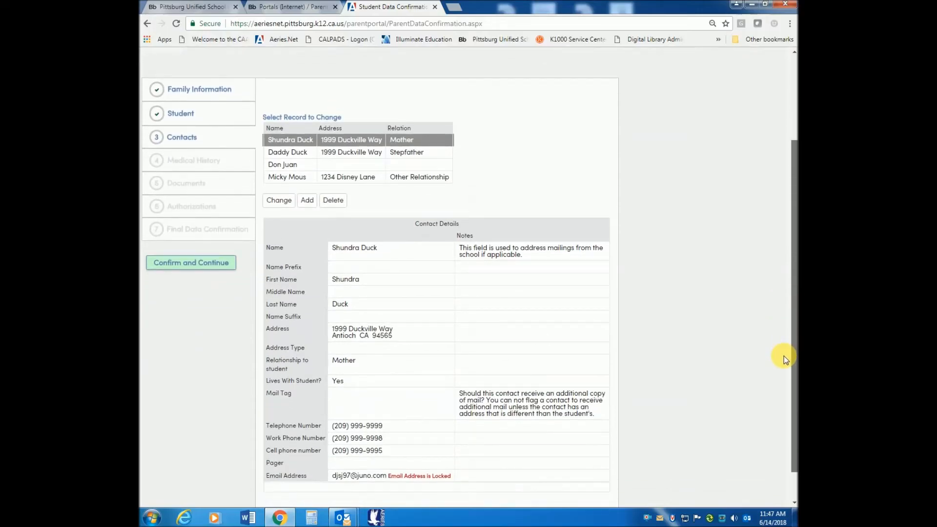
pyautogui.moveTo(784, 355); pyautogui.dragTo(780, 318)
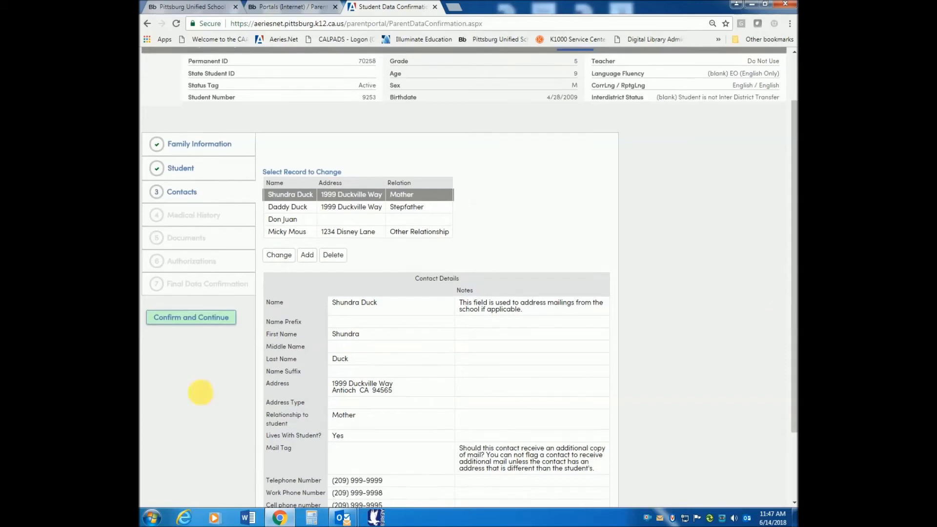
pyautogui.click(183, 320)
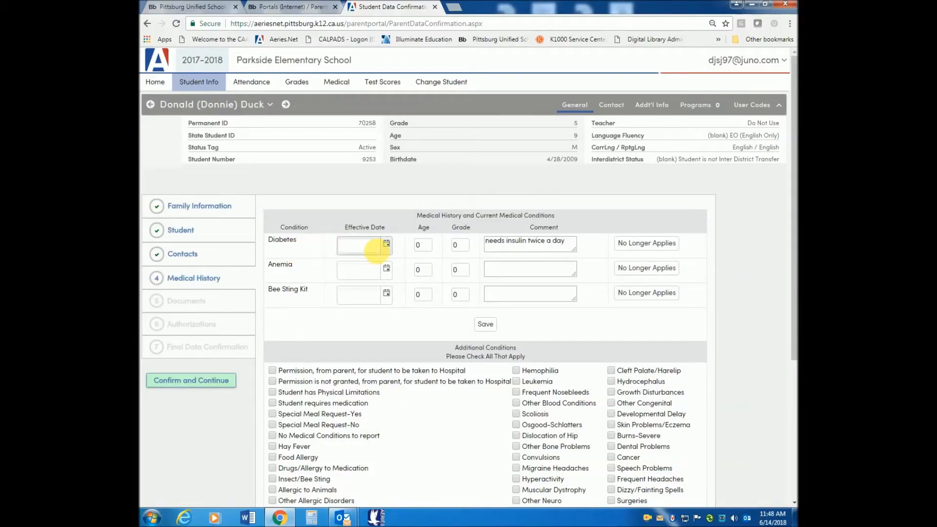
# - Mark Bee Sting Kit as No Longer Applies and accept the confirmation
pyautogui.moveTo(792, 230); pyautogui.dragTo(772, 264)
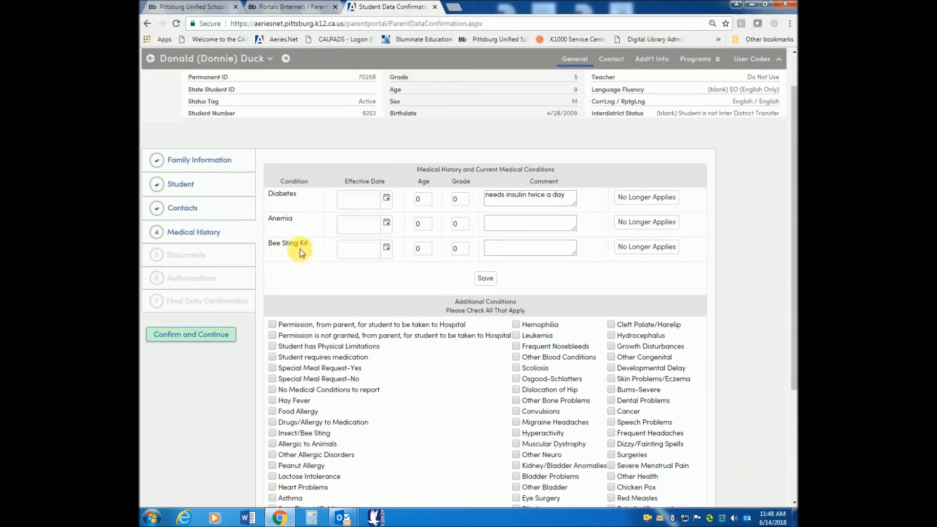
pyautogui.click(659, 250)
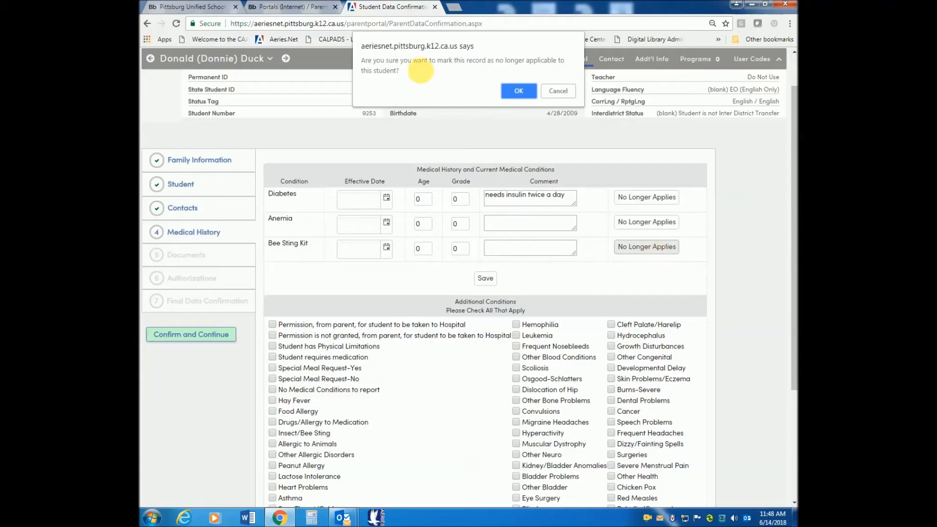
pyautogui.click(520, 89)
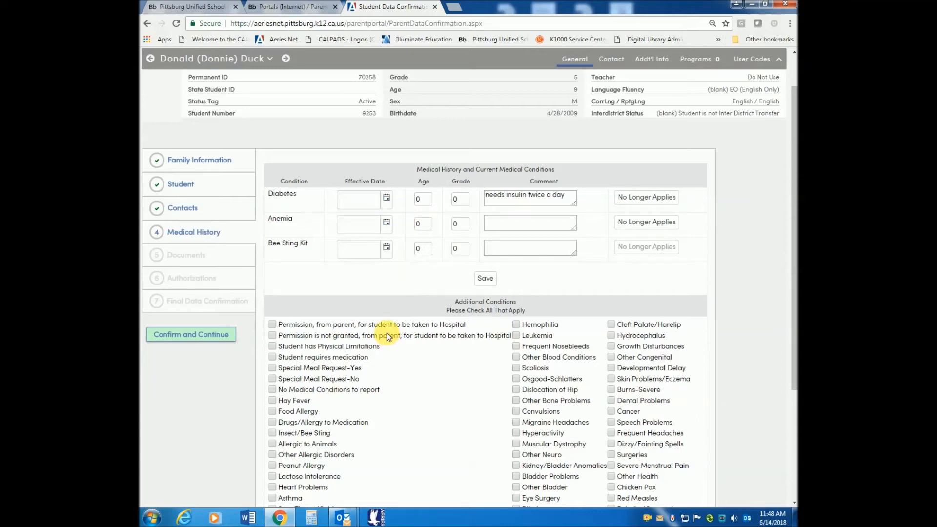
# - Add Physical Limitations with the comment 'has plate in leg' and save the medical history
pyautogui.click(272, 346)
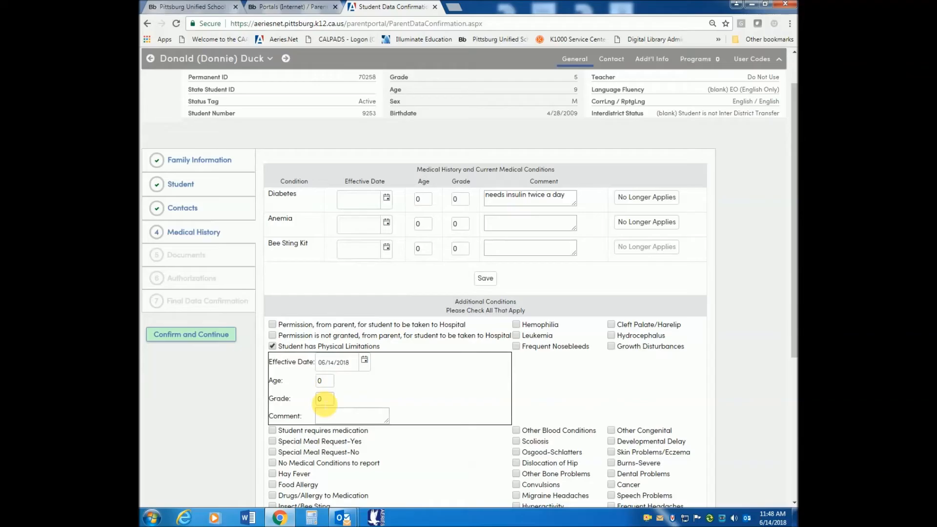
pyautogui.click(334, 417)
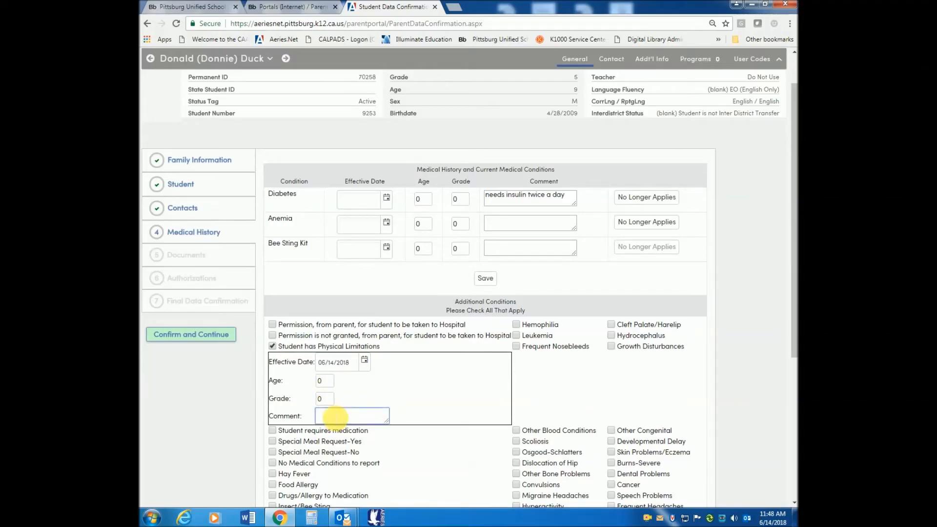
pyautogui.write('has plat')
pyautogui.write('leg')
pyautogui.click(343, 414)
pyautogui.write('e')
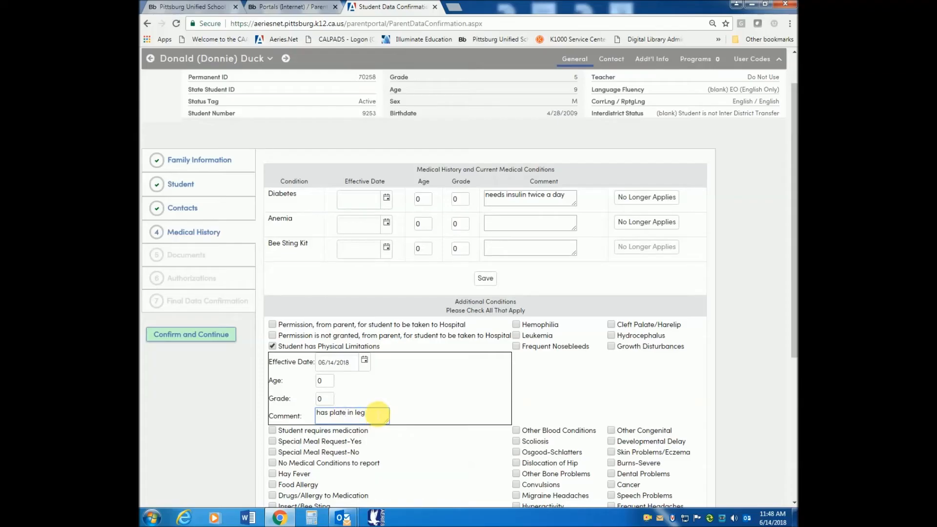
pyautogui.click(410, 380)
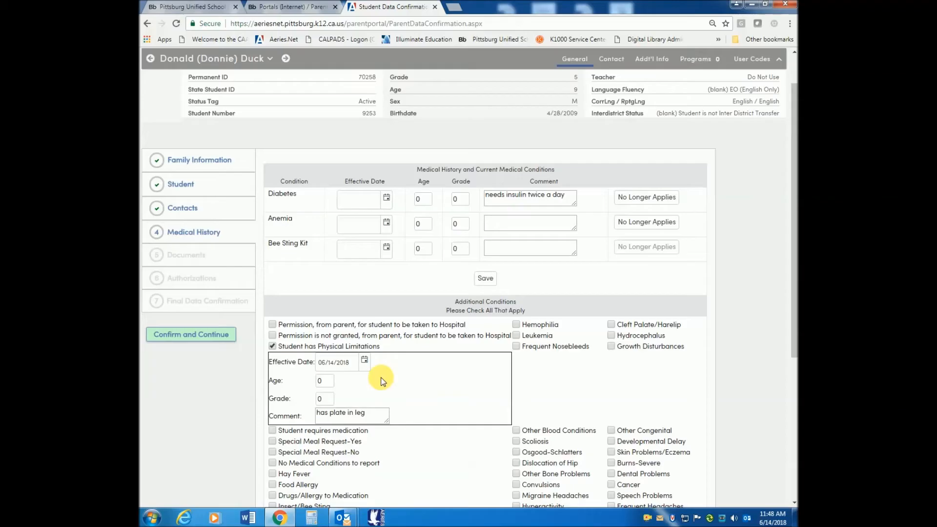
pyautogui.click(483, 279)
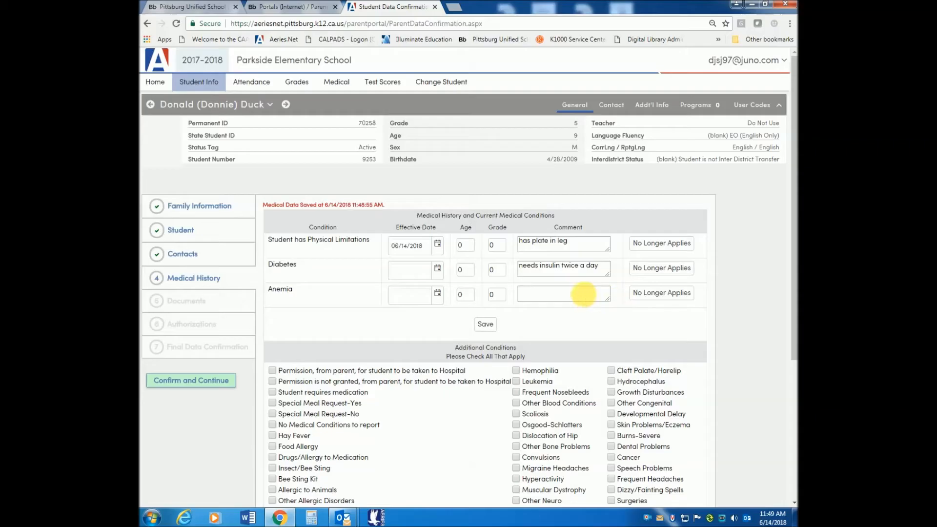
# - Check Pesticide Use, Acceptable Use, Handbook and Parent Visitors documents, viewing the Acceptable Use PDF
pyautogui.click(181, 383)
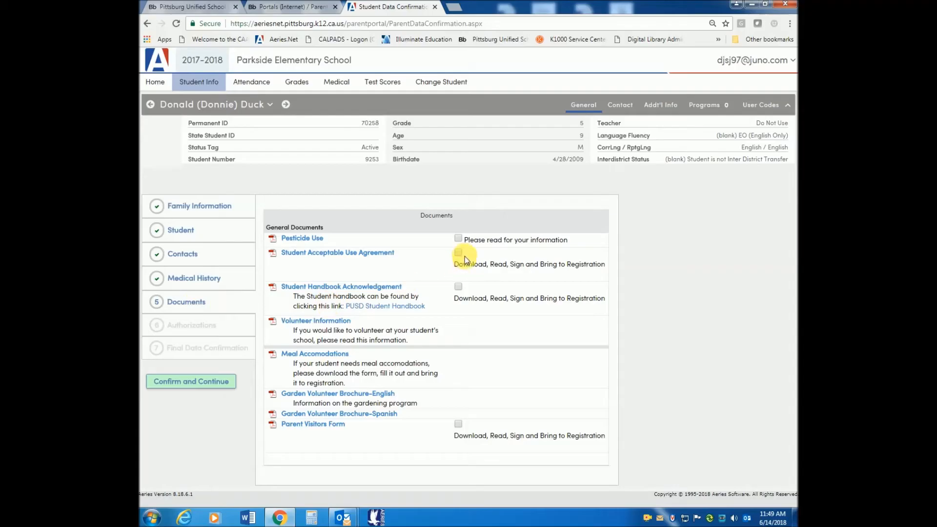
pyautogui.click(458, 239)
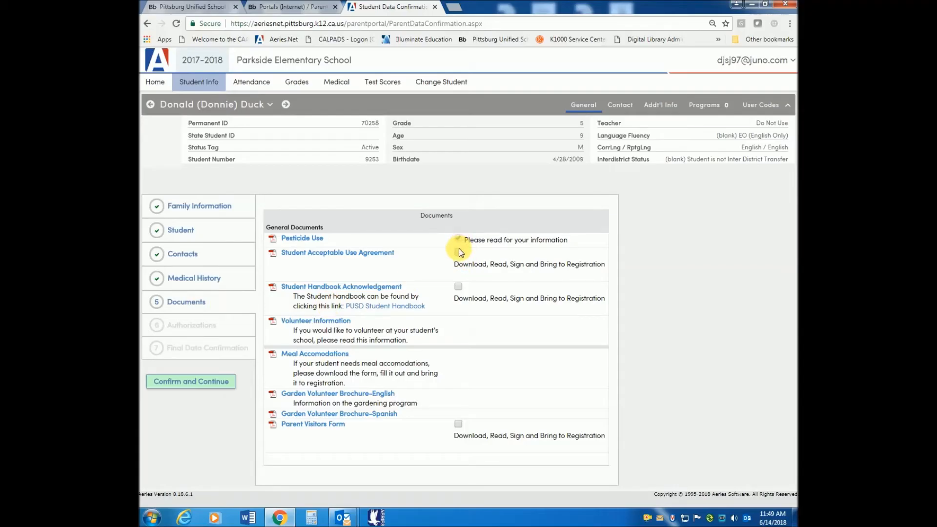
pyautogui.click(460, 253)
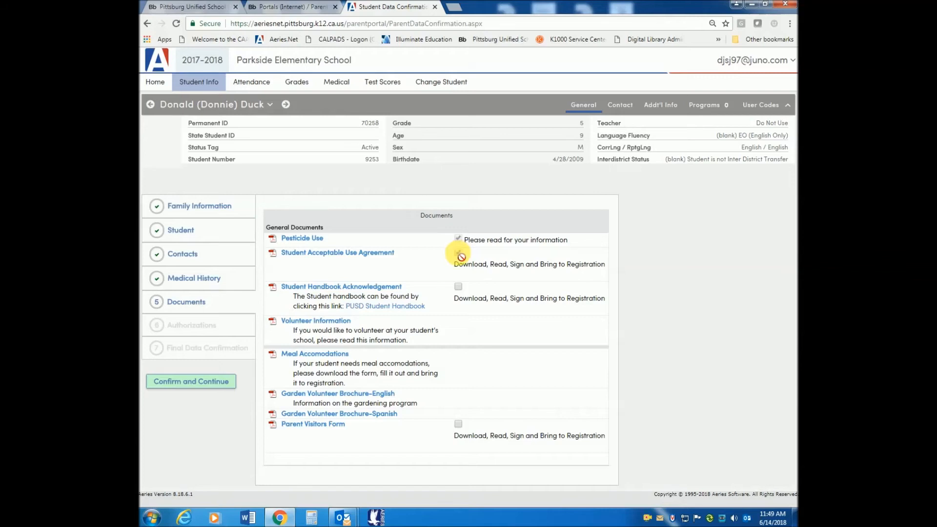
pyautogui.click(459, 287)
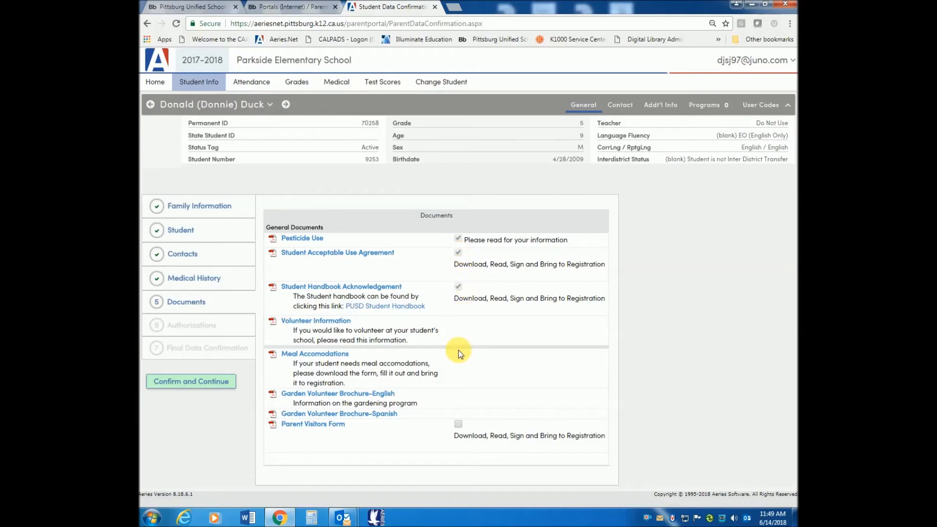
pyautogui.click(459, 425)
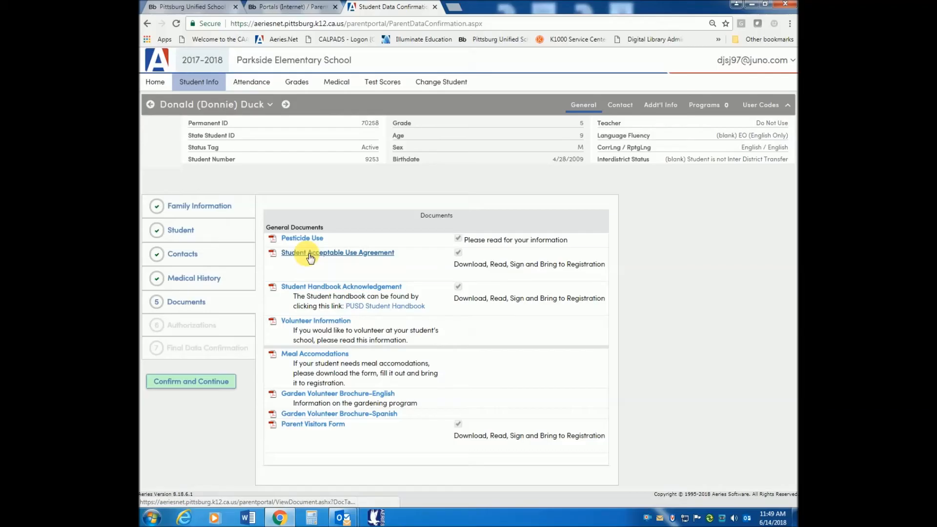
pyautogui.click(333, 256)
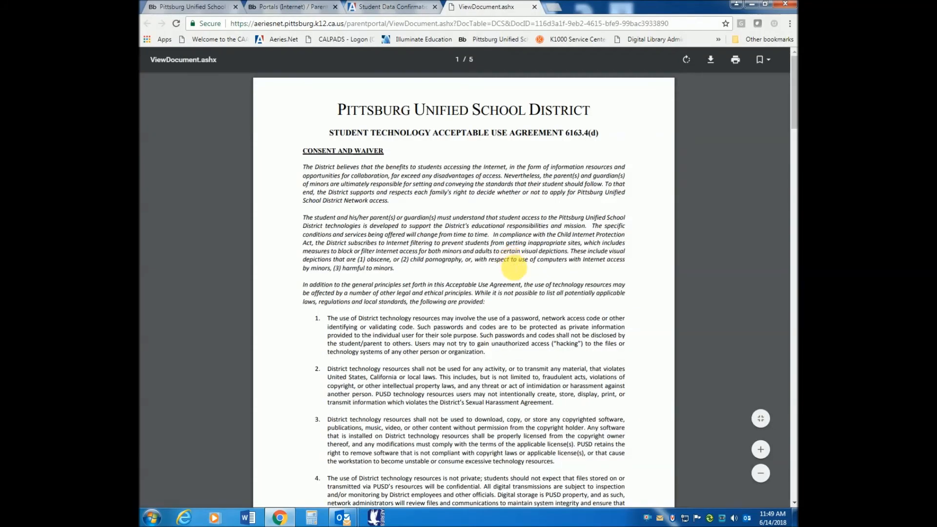
pyautogui.click(535, 7)
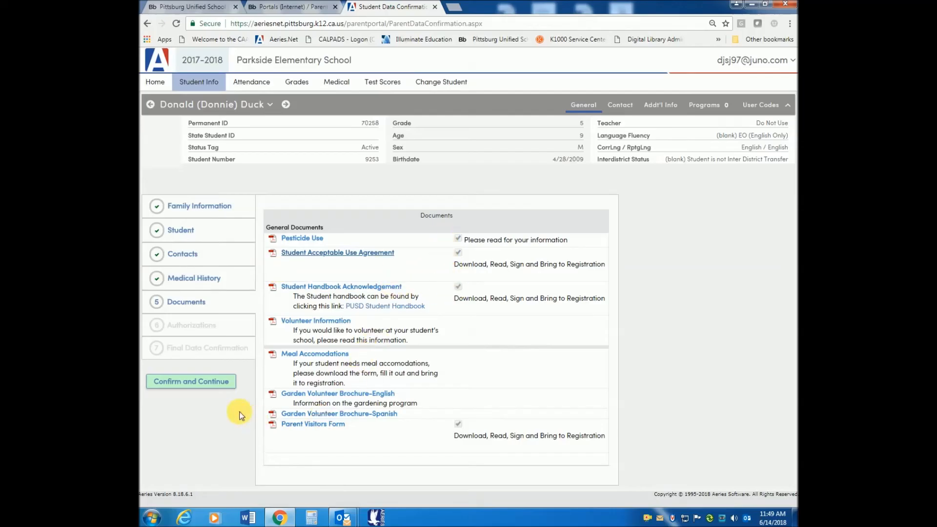
# - Allow names, school materials, text messaging and e-signature authorizations, save, and continue
pyautogui.click(203, 387)
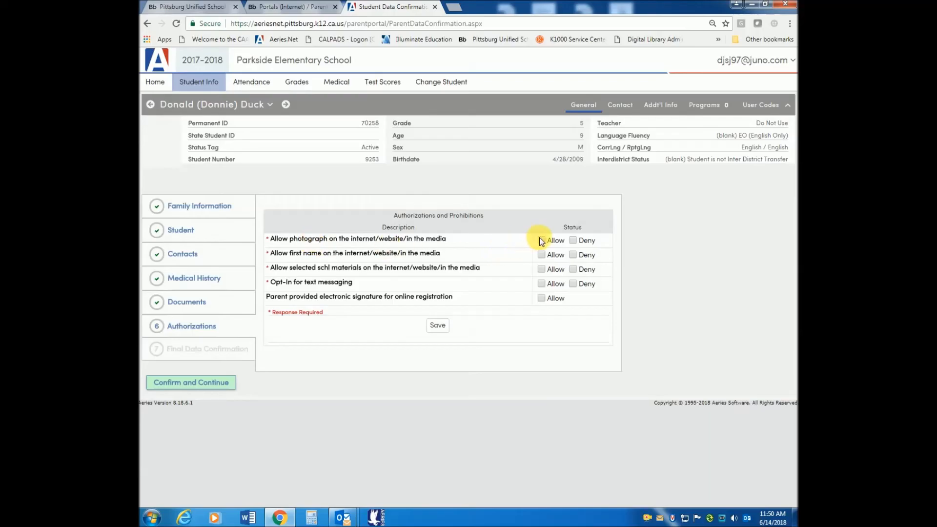
pyautogui.click(541, 255)
pyautogui.click(542, 269)
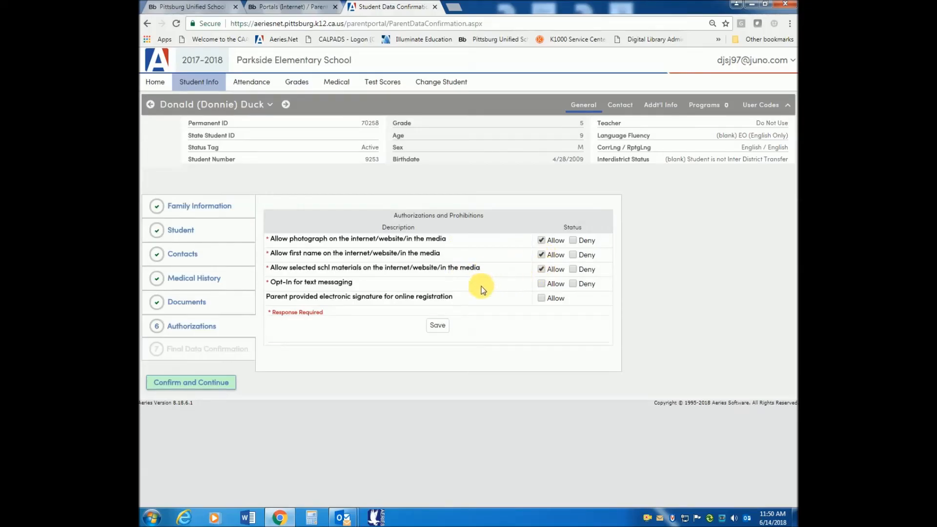
pyautogui.click(542, 284)
pyautogui.click(541, 298)
pyautogui.click(442, 327)
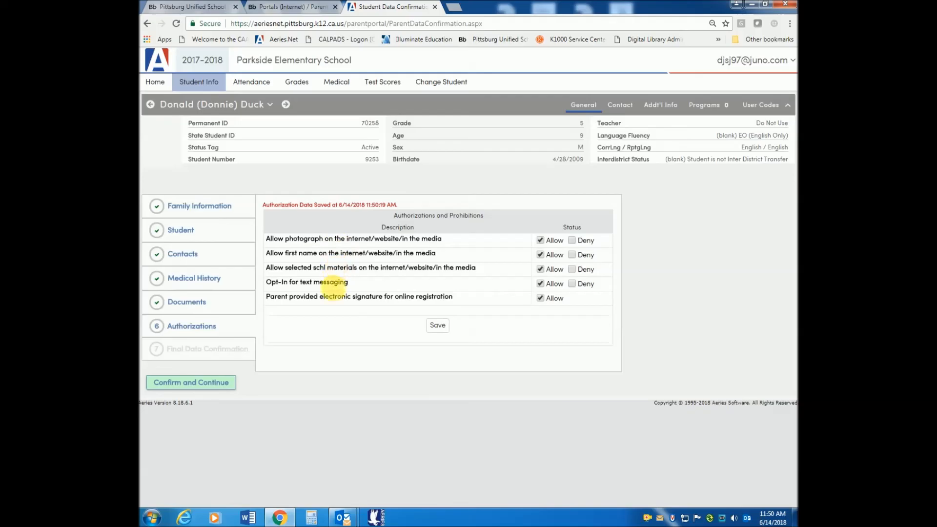
pyautogui.click(200, 383)
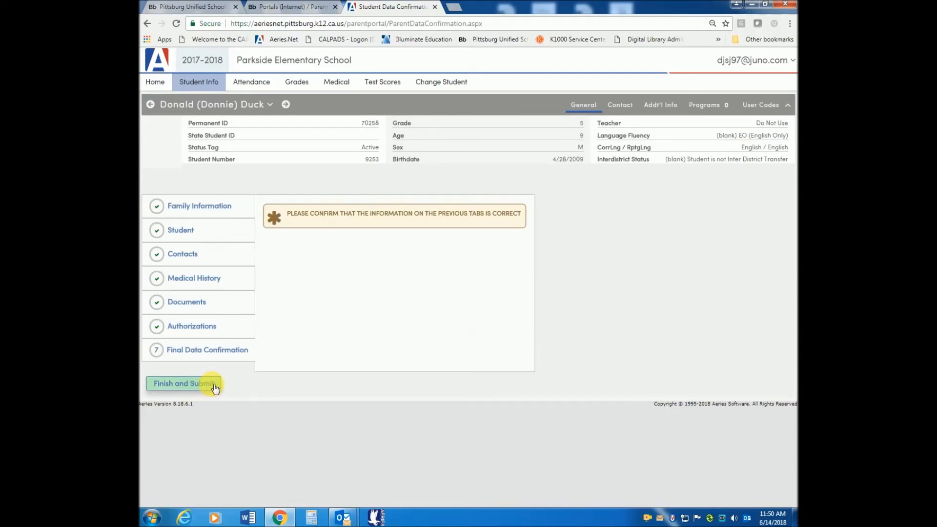
# - Confirm the family information and student demographics, then submit the final data confirmation
pyautogui.click(188, 216)
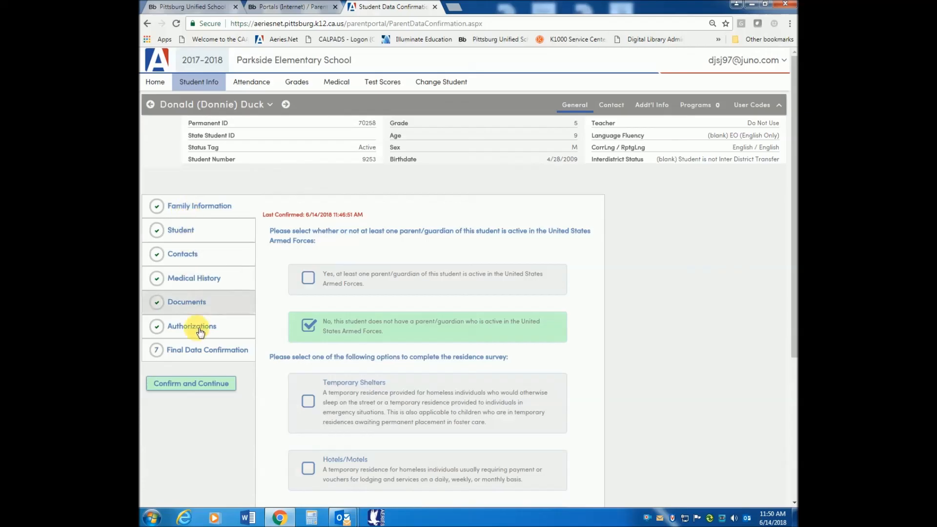
pyautogui.click(204, 386)
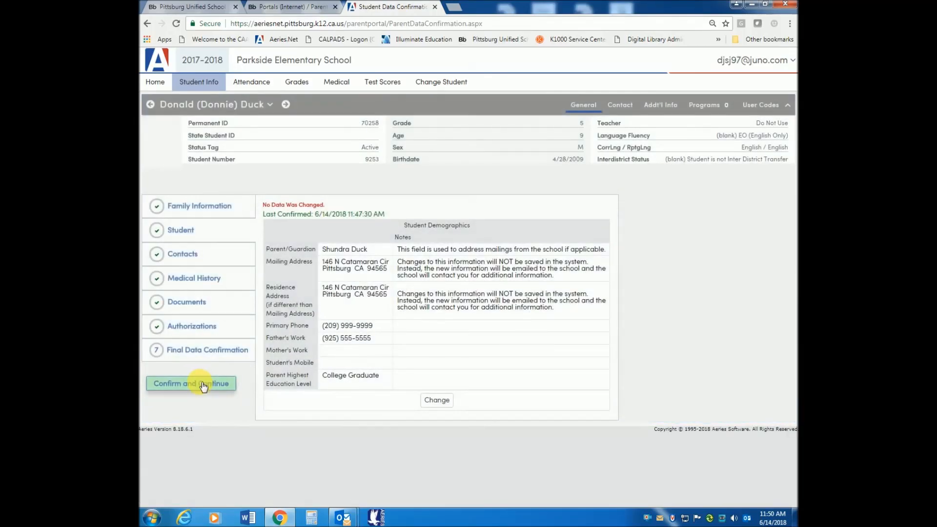
pyautogui.click(210, 356)
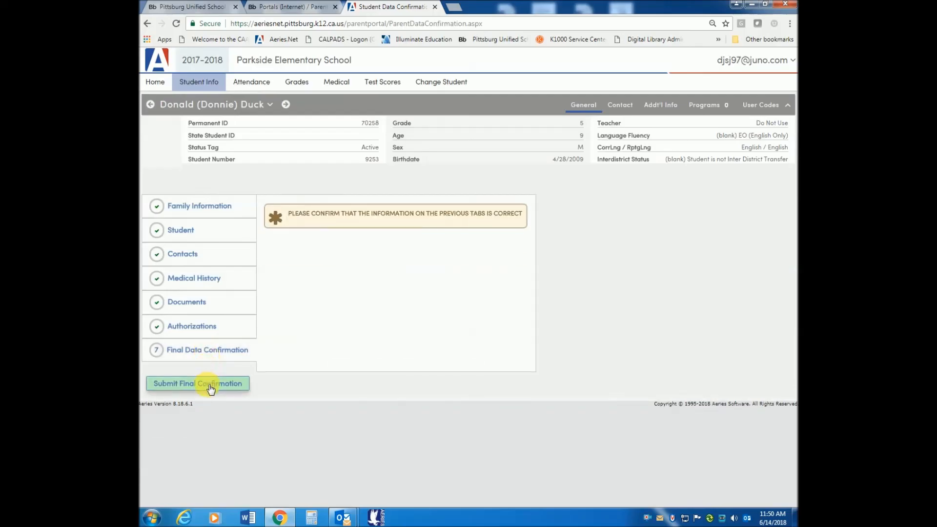
pyautogui.click(210, 387)
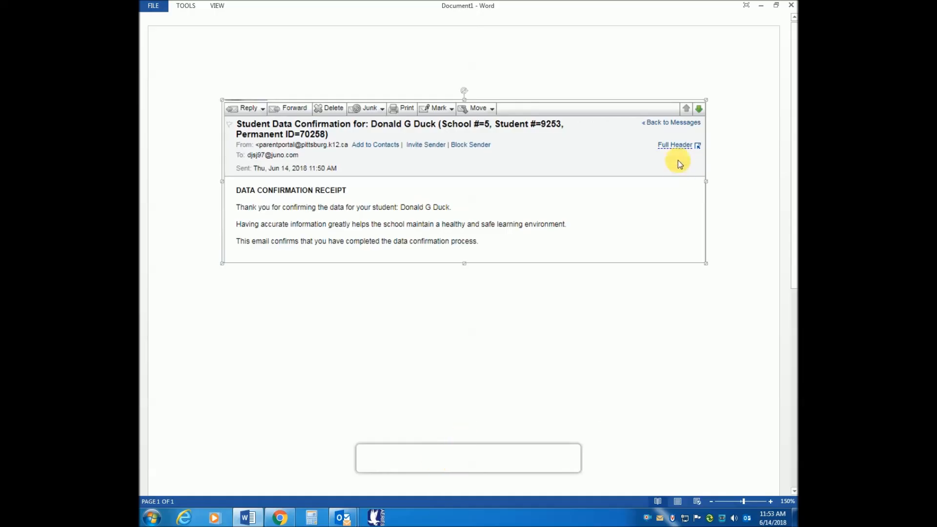
# - Minimize the Word receipt document to return to the portal's thank-you page
pyautogui.click(761, 6)
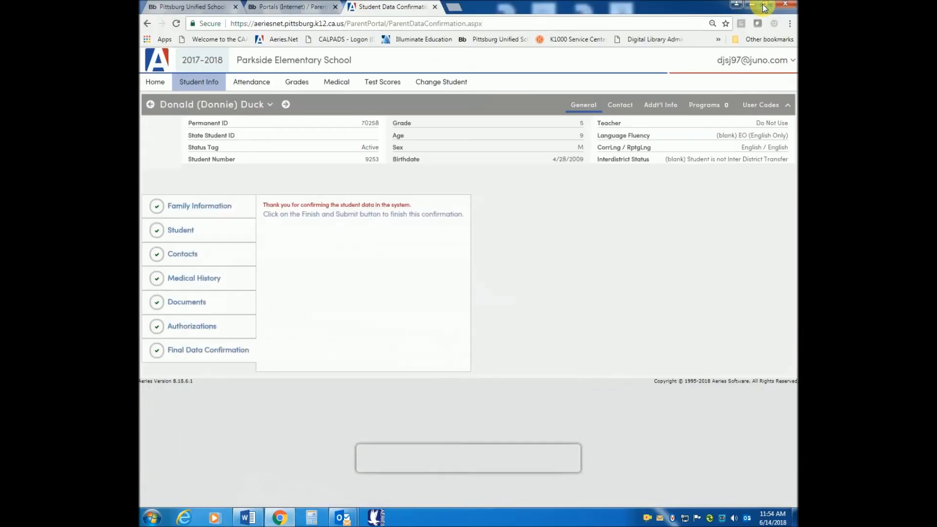
# - Log out of the parent portal from the account menu
pyautogui.click(793, 63)
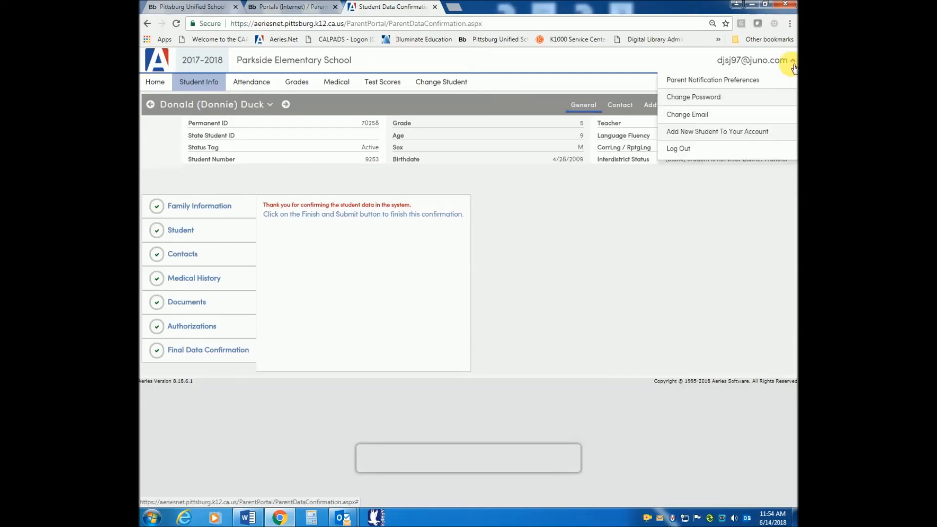
pyautogui.click(716, 147)
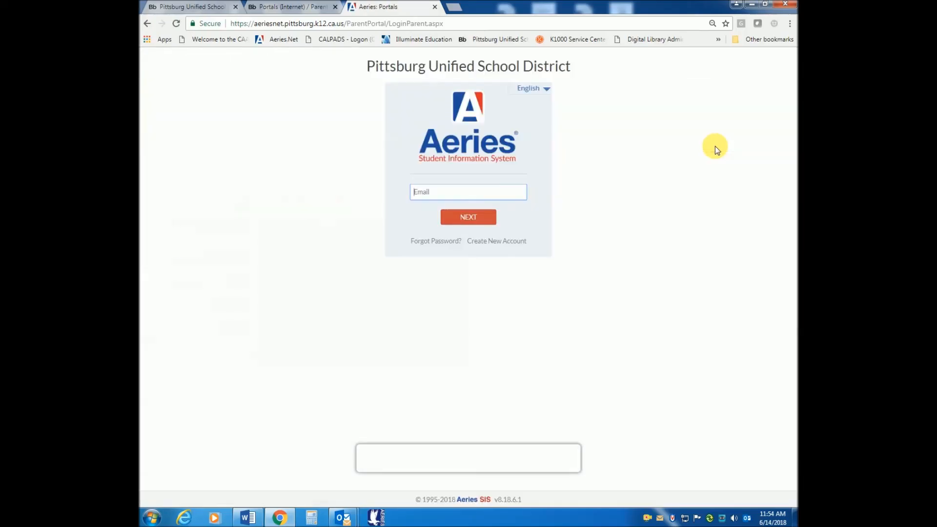